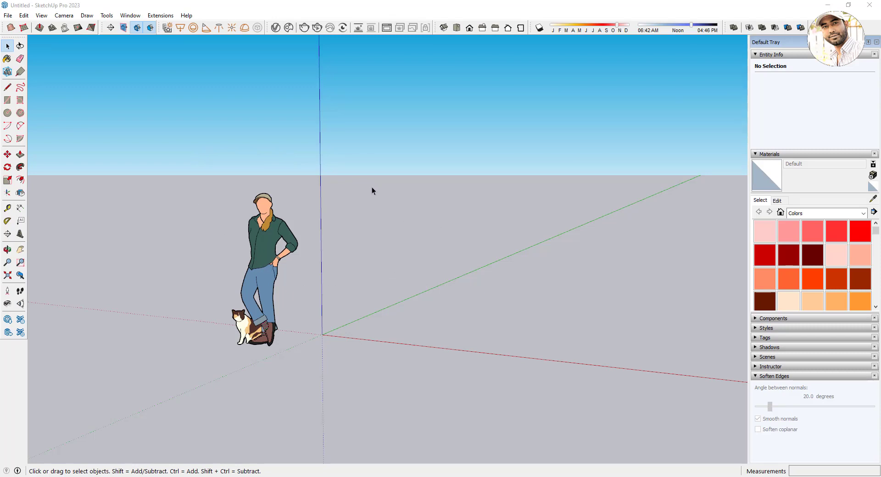
Search the Extension Warehouse for "maj rail" and open the MAJ Rail extension page
{"action": "left_click", "coordinate": [154, 17]}
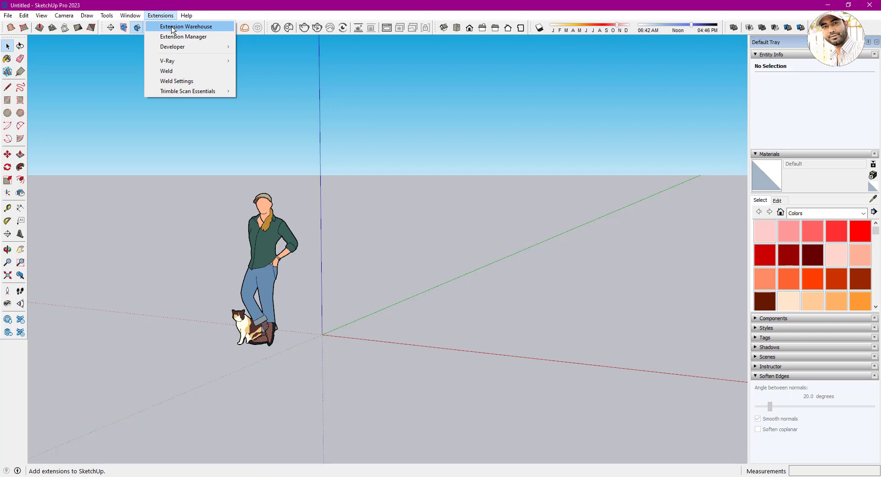
{"action": "left_click", "coordinate": [172, 27]}
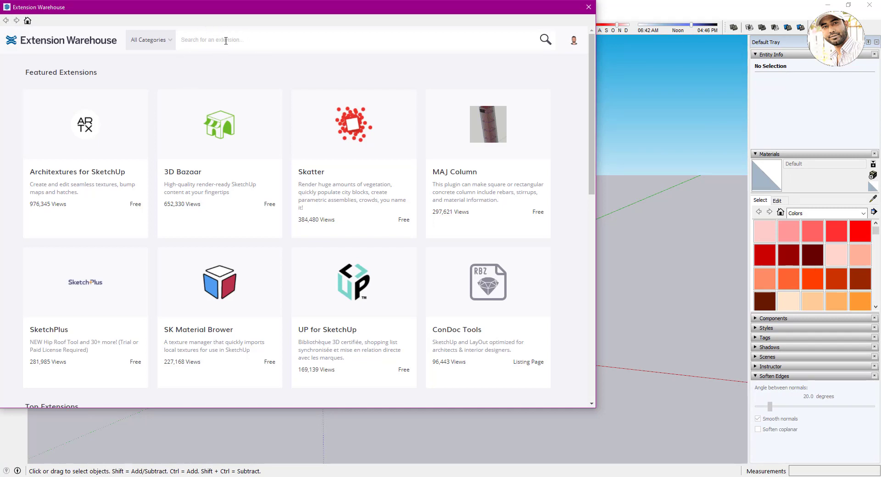
{"action": "left_click", "coordinate": [226, 40]}
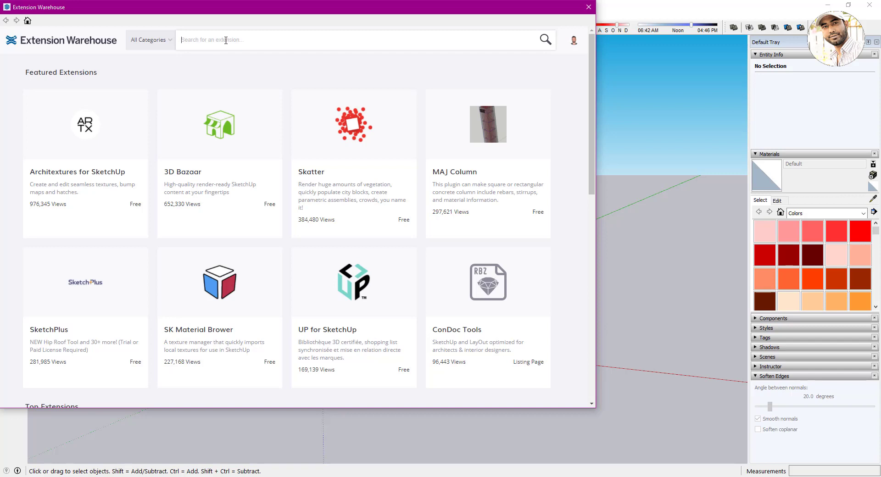
{"action": "type", "text": "maj rail"}
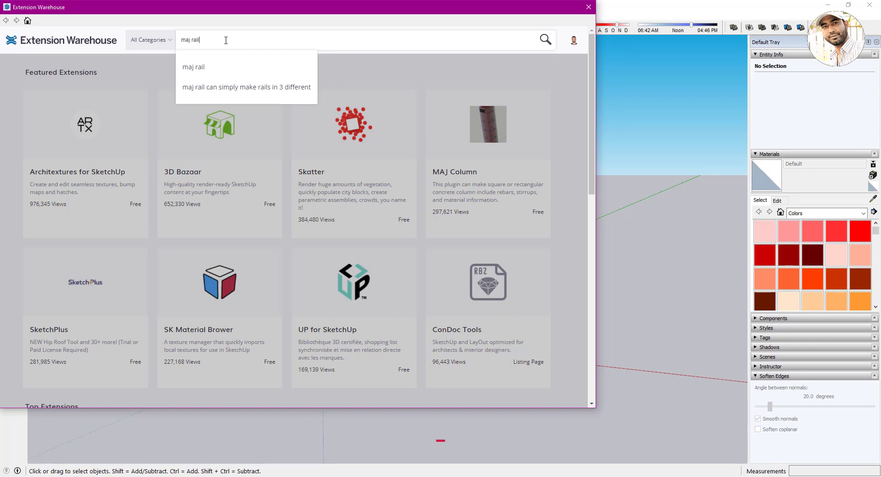
{"action": "left_click", "coordinate": [202, 69]}
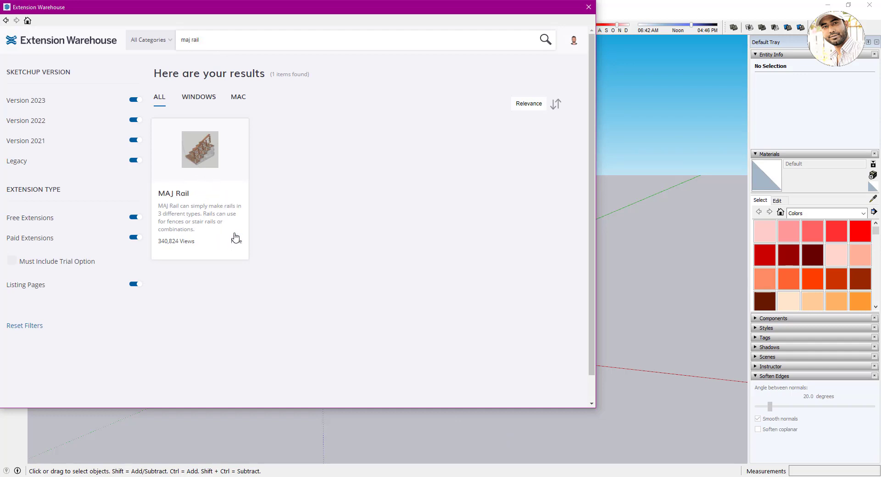
{"action": "left_click", "coordinate": [208, 208]}
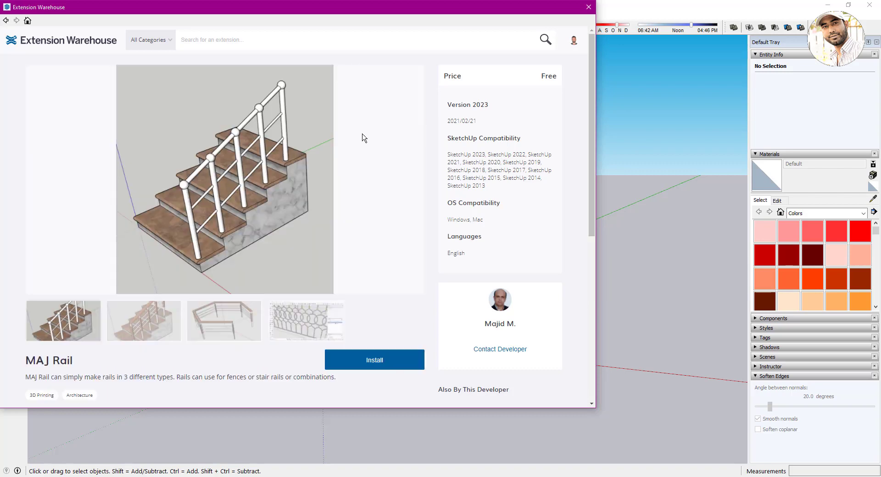
Install the MAJ Rail extension, allowing it file system access
{"action": "scroll", "coordinate": [363, 280], "scroll_direction": "down", "scroll_amount": 3}
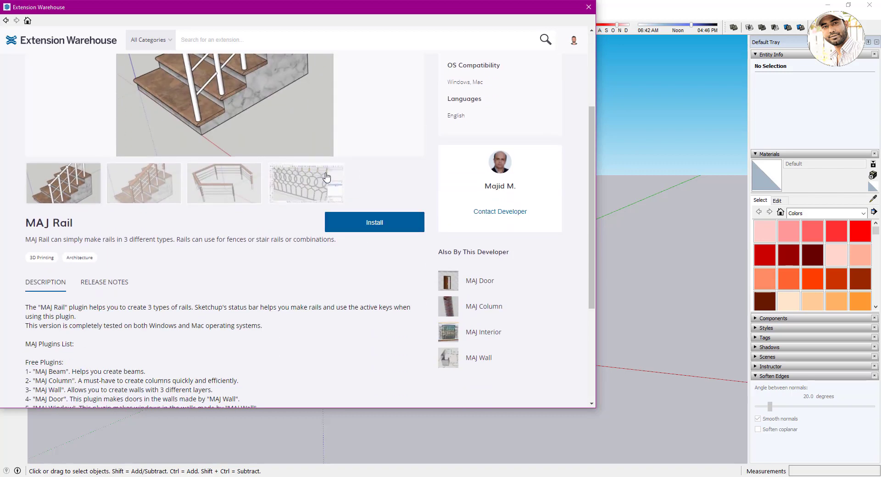
{"action": "left_click", "coordinate": [381, 222]}
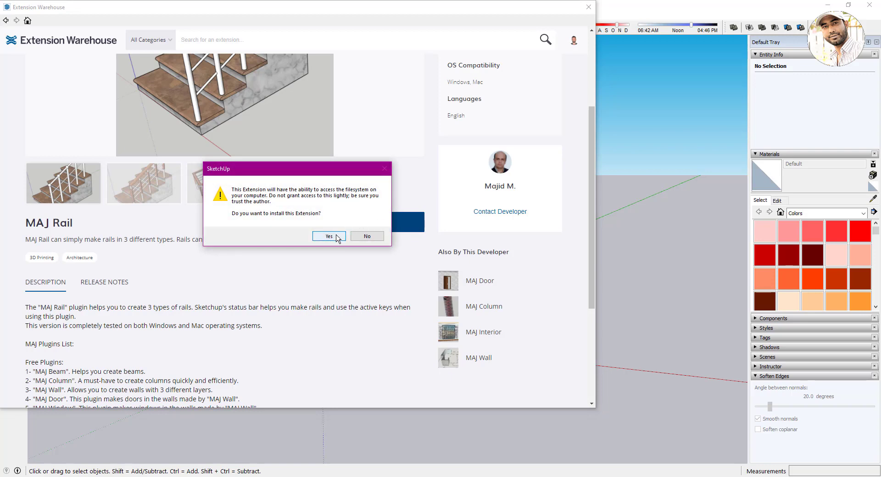
{"action": "left_click", "coordinate": [329, 236]}
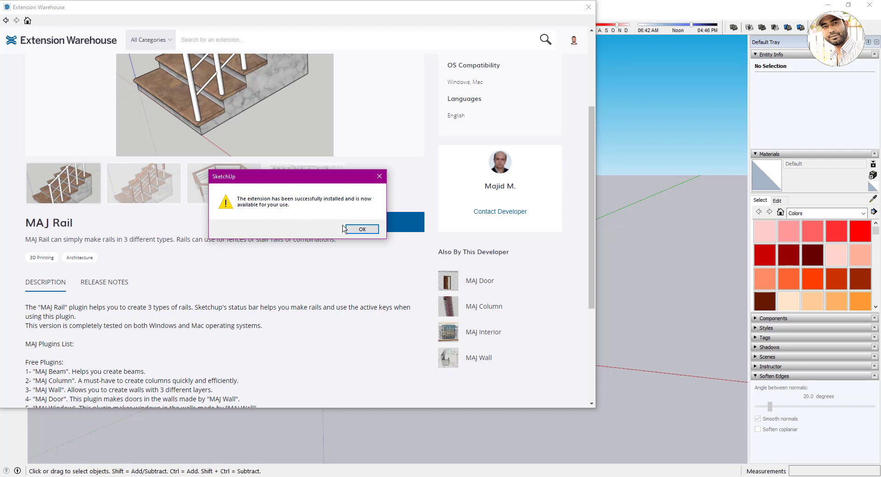
{"action": "left_click", "coordinate": [362, 229]}
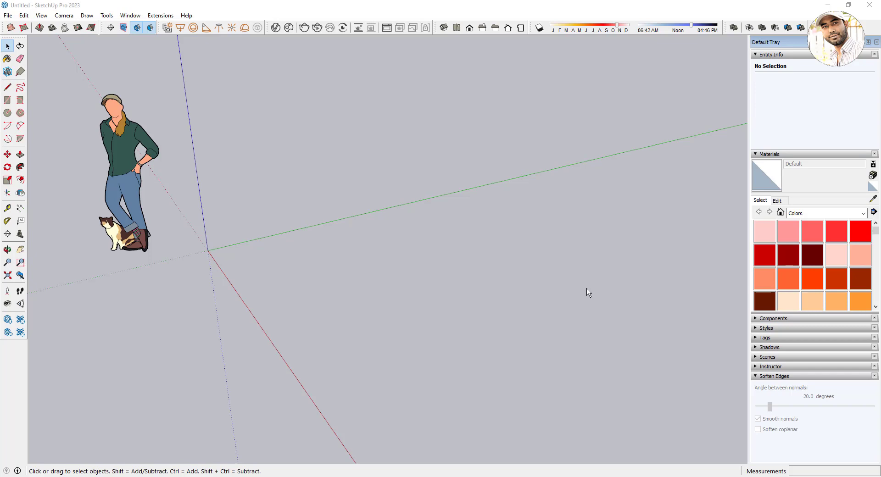
Start a MajRail railing with rail type A, accepting the 3' height and zero run and perpendicular offsets
{"action": "left_click", "coordinate": [165, 18]}
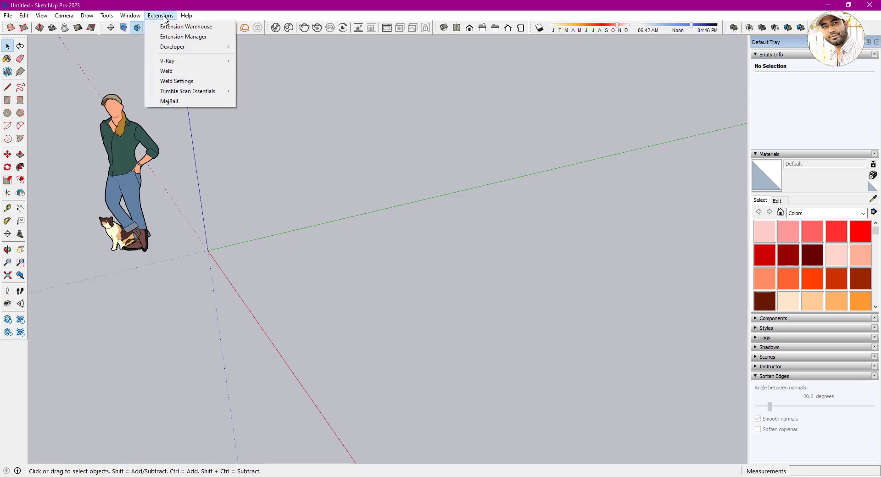
{"action": "left_click", "coordinate": [174, 102]}
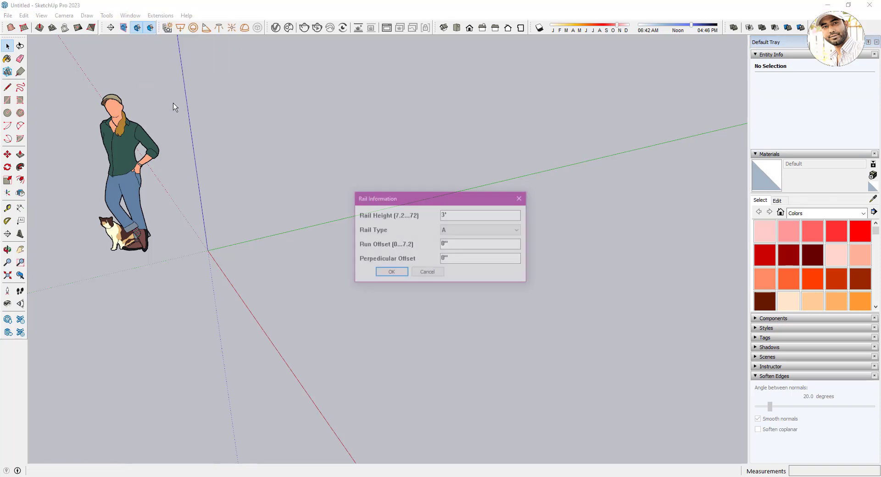
{"action": "left_click", "coordinate": [511, 230]}
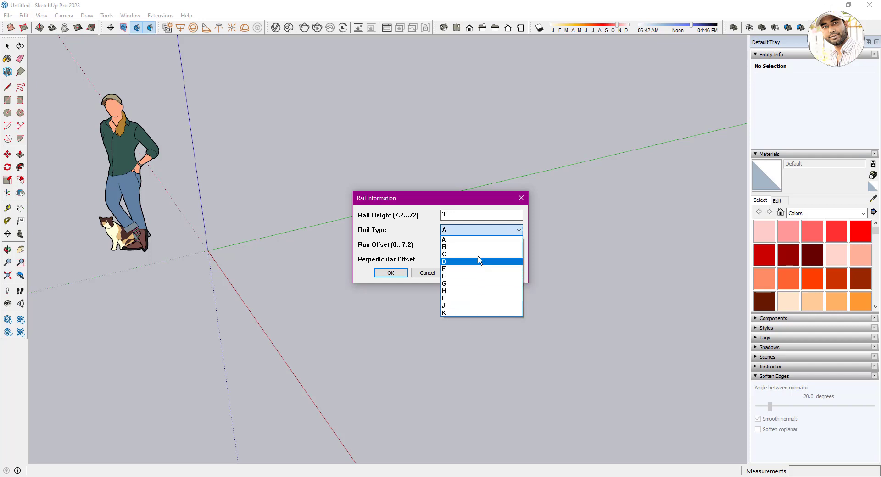
{"action": "left_click", "coordinate": [453, 240]}
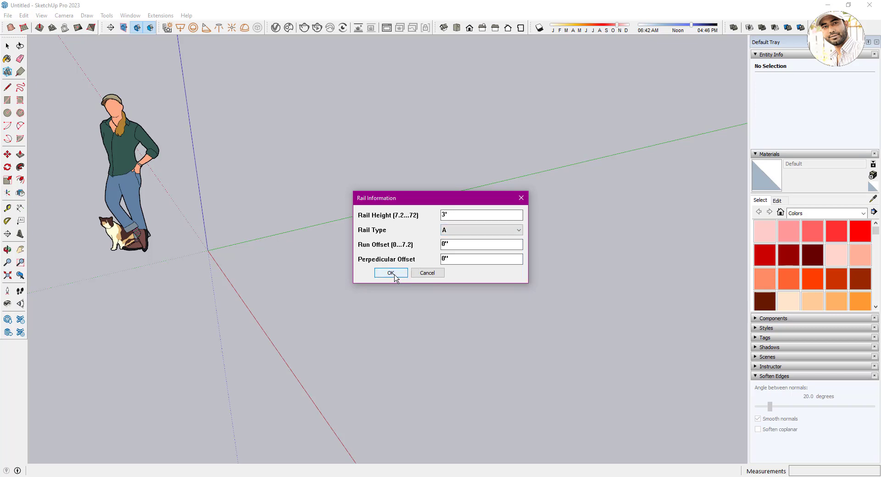
{"action": "left_click", "coordinate": [391, 273]}
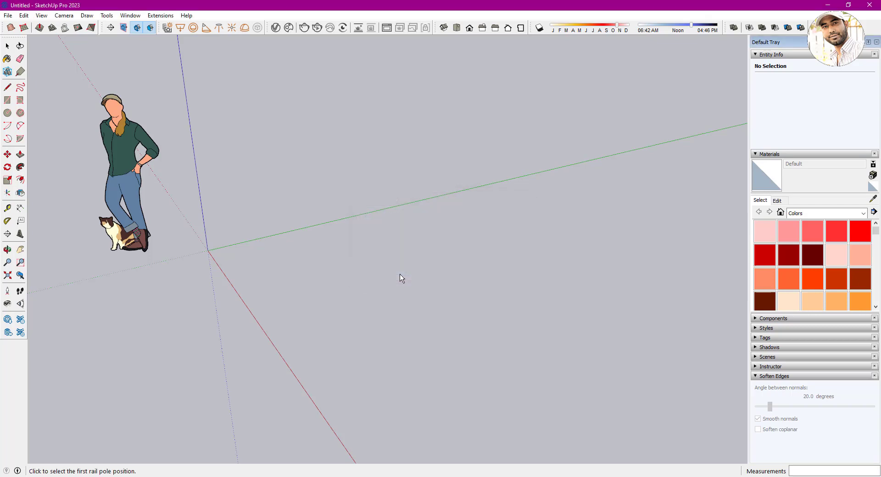
Place four poles parallel to the green axis, one around the corner, and create the railing with a one-bay return about 6' 8" long (1e)
{"action": "middle_click_drag", "start_coordinate": [417, 257], "coordinate": [325, 288]}
{"action": "scroll", "coordinate": [325, 288], "scroll_direction": "down", "scroll_amount": 5}
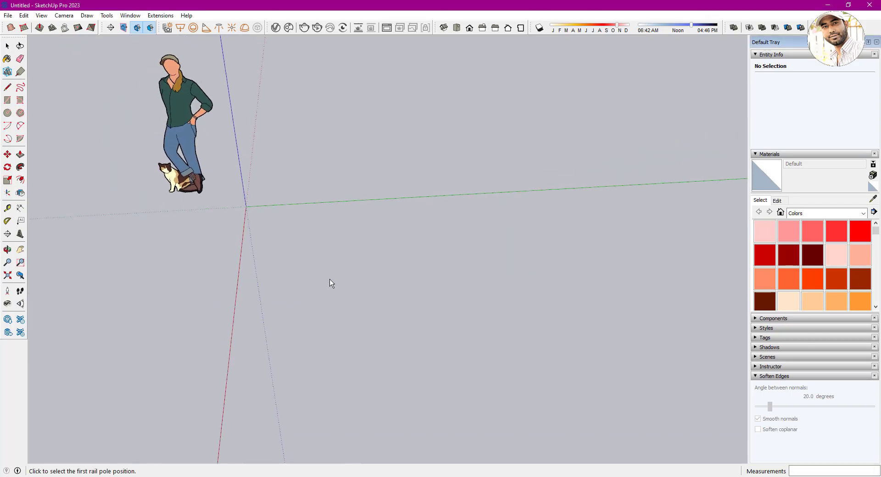
{"action": "middle_click_drag", "start_coordinate": [433, 296], "coordinate": [281, 303]}
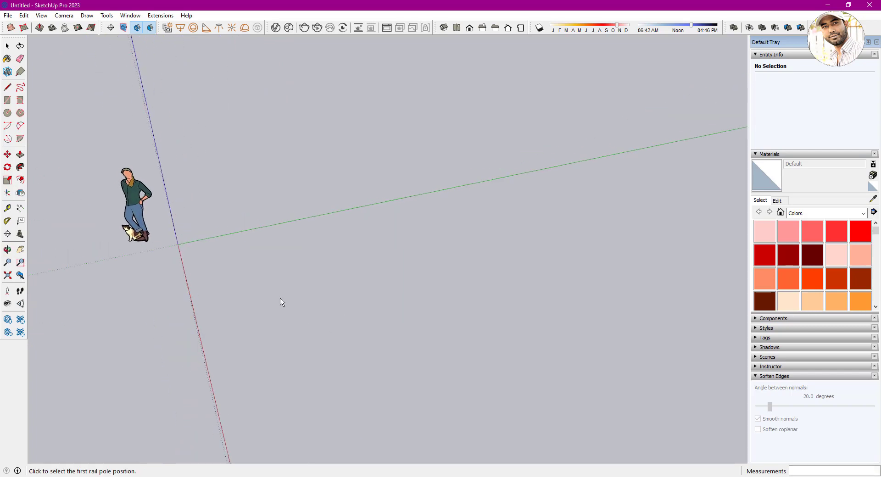
{"action": "left_click", "coordinate": [278, 296]}
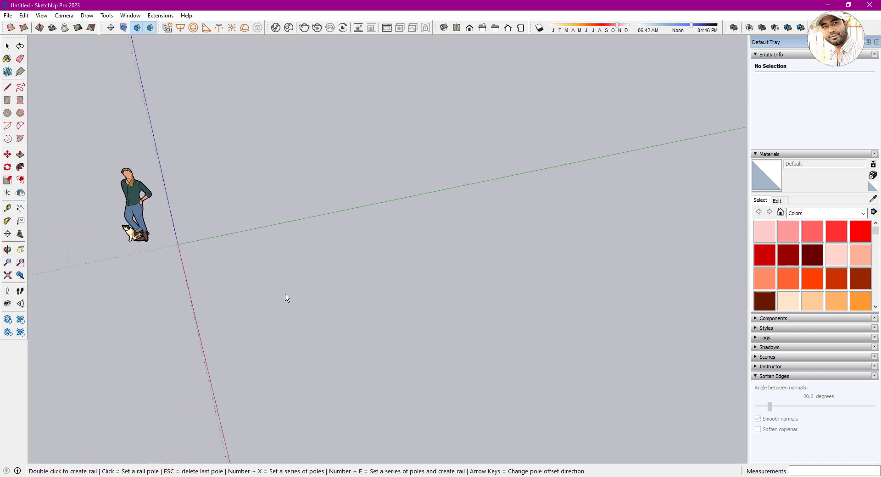
{"action": "left_click", "coordinate": [381, 273]}
{"action": "left_click", "coordinate": [486, 248]}
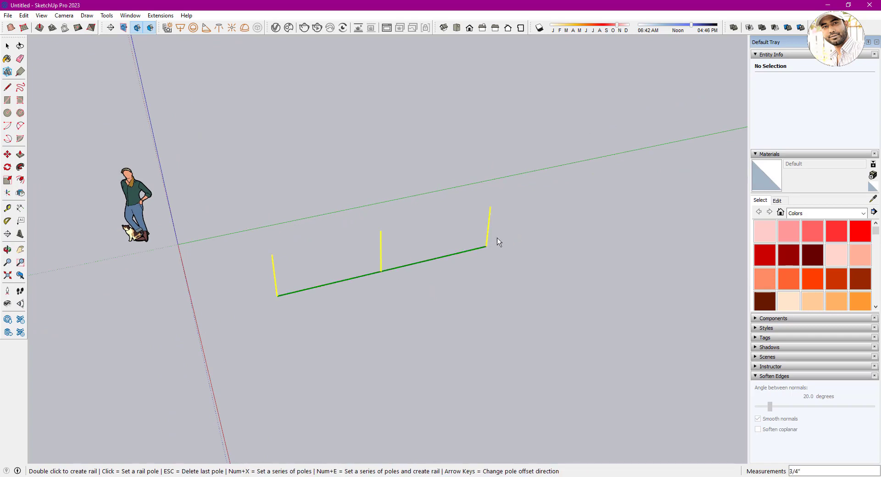
{"action": "left_click", "coordinate": [570, 228]}
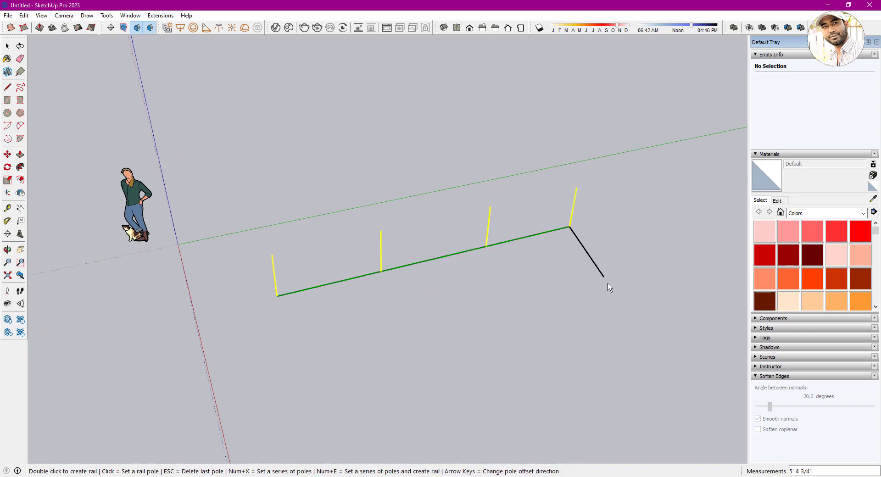
{"action": "left_click", "coordinate": [618, 272]}
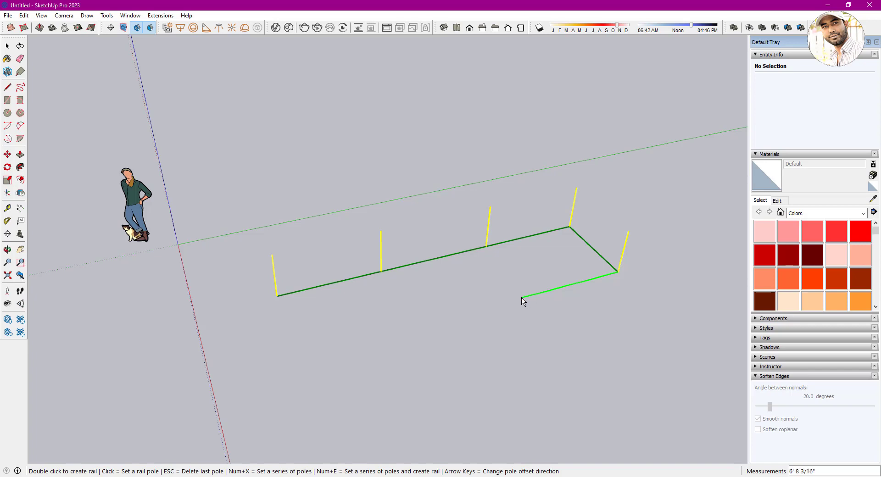
{"action": "type", "text": "1e"}
{"action": "key", "text": "Return"}
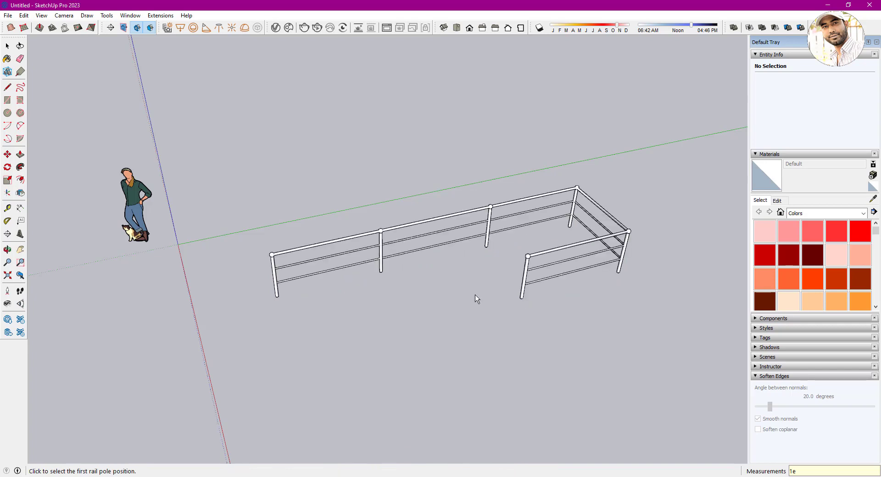
Create a straight type A railing about 20' long in front of the first one, parallel to the green axis, split into three bays (3e)
{"action": "middle_click_drag", "start_coordinate": [488, 338], "coordinate": [460, 311], "text": "shift"}
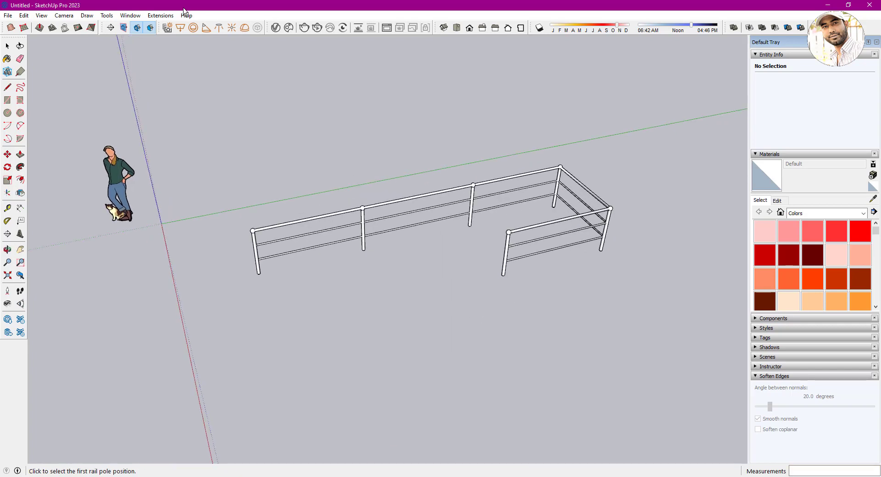
{"action": "left_click", "coordinate": [160, 15]}
{"action": "left_click", "coordinate": [185, 104]}
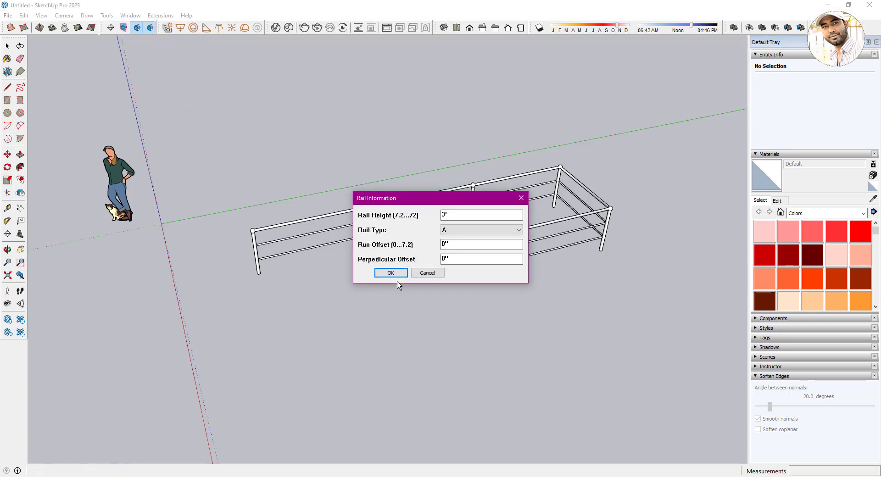
{"action": "left_click", "coordinate": [399, 276]}
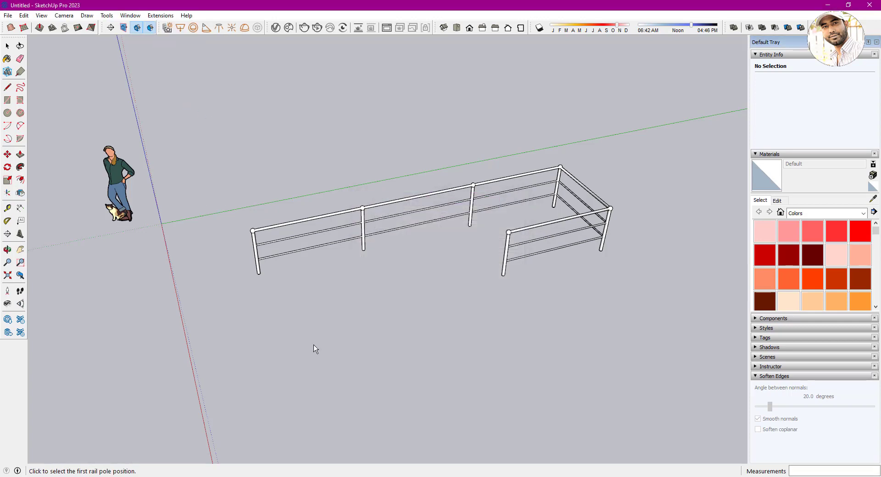
{"action": "left_click", "coordinate": [282, 352]}
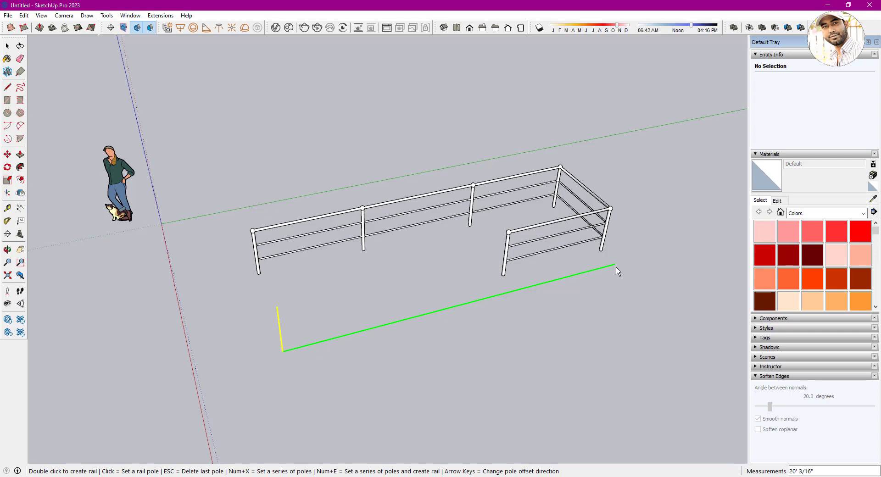
{"action": "type", "text": "3e"}
{"action": "key", "text": "Return"}
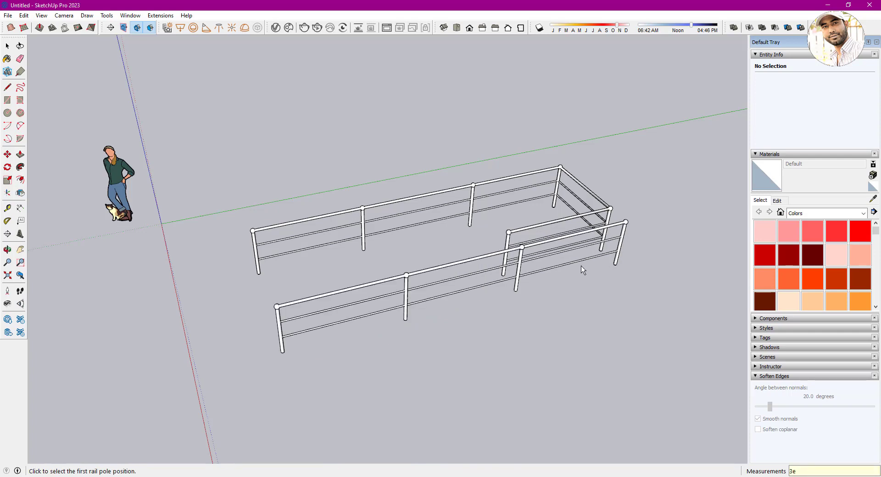
Start a third type A railing in front of the others and set a three-bay pole series (3x) about 19' 7" along the green direction
{"action": "middle_click_drag", "start_coordinate": [445, 249], "coordinate": [426, 271]}
{"action": "left_click", "coordinate": [160, 15]}
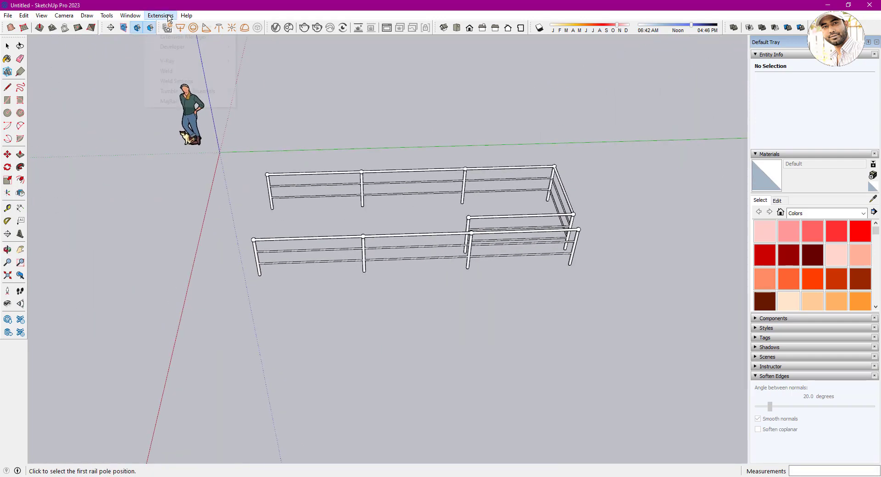
{"action": "left_click", "coordinate": [188, 80]}
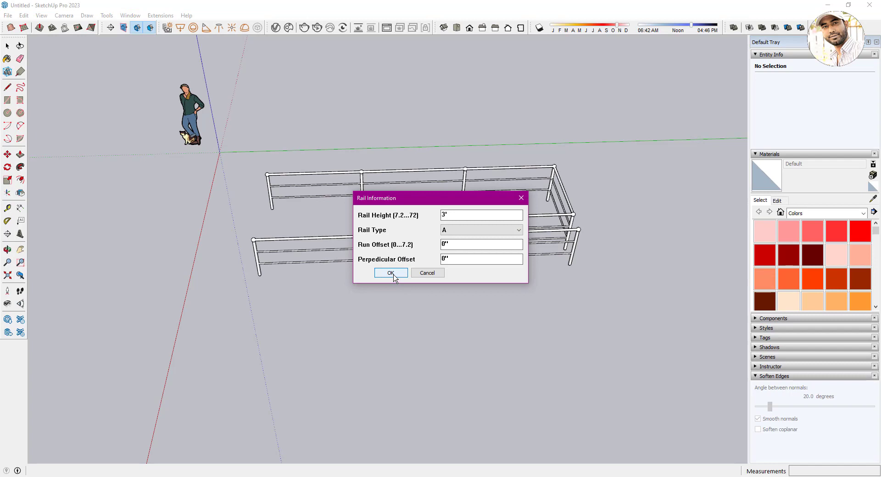
{"action": "left_click", "coordinate": [390, 273]}
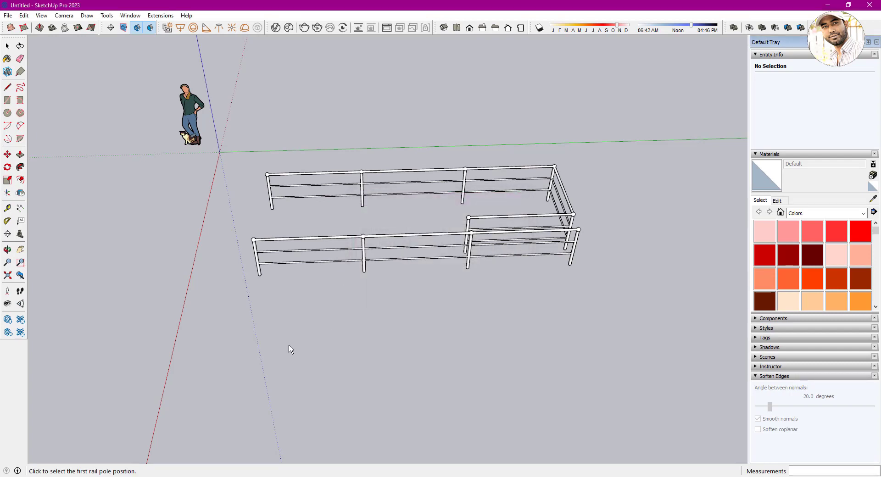
{"action": "left_click", "coordinate": [255, 324]}
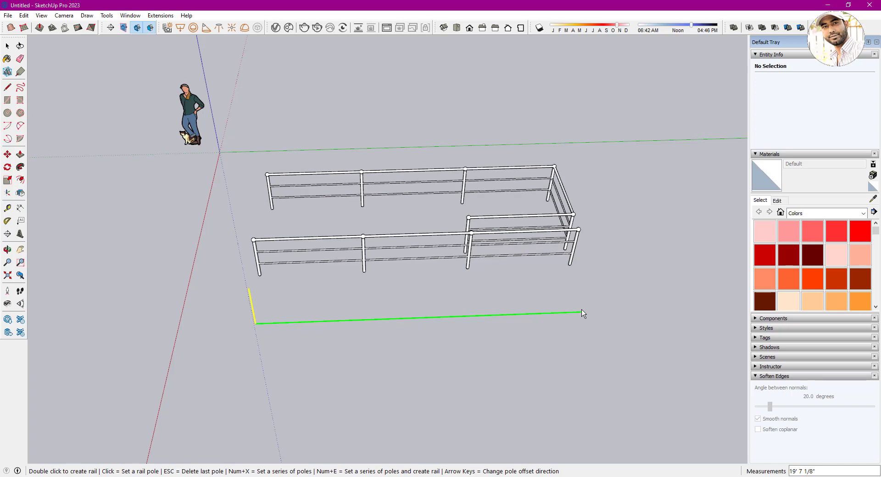
{"action": "type", "text": "3"}
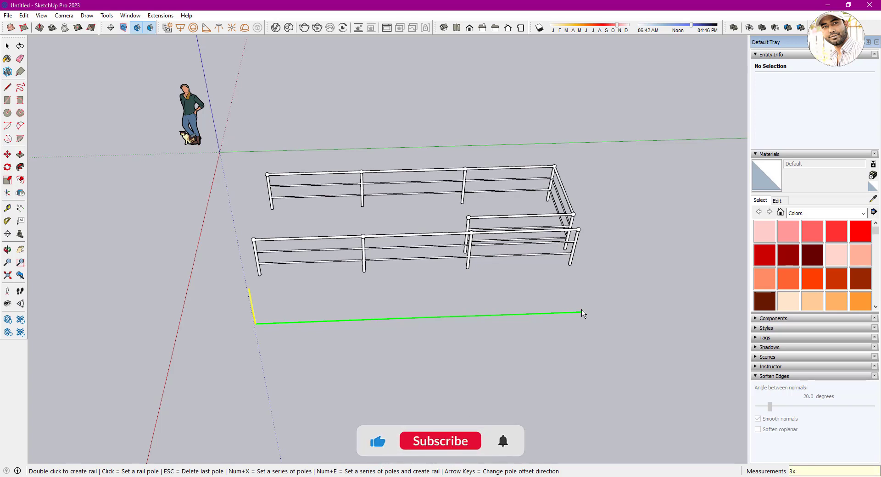
{"action": "type", "text": "x"}
{"action": "key", "text": "Return"}
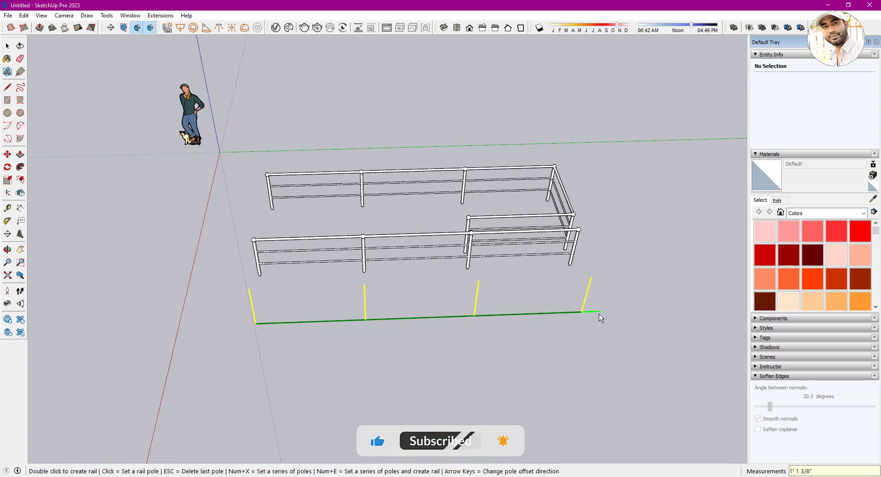
Continue the third railing around the corner along the red direction with a two-bay pole series (2x) about 6' 4" long
{"action": "scroll", "coordinate": [596, 321], "scroll_direction": "down", "scroll_amount": 1}
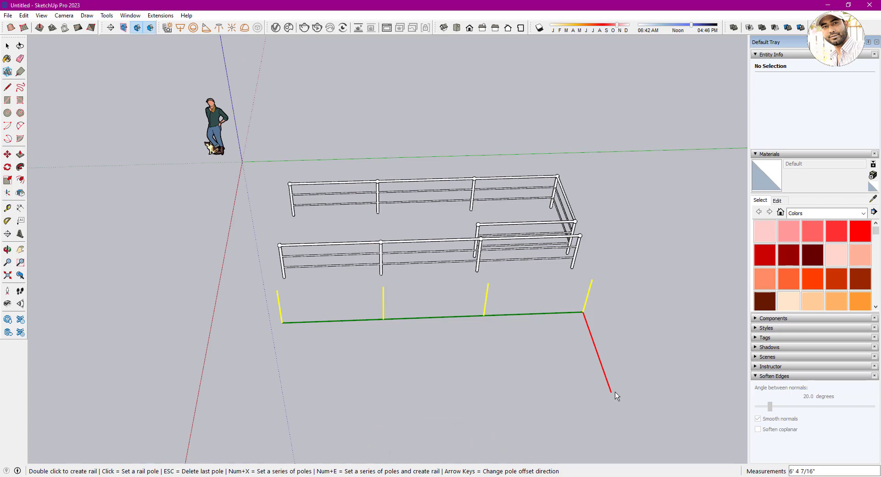
{"action": "type", "text": "2x"}
{"action": "key", "text": "Return"}
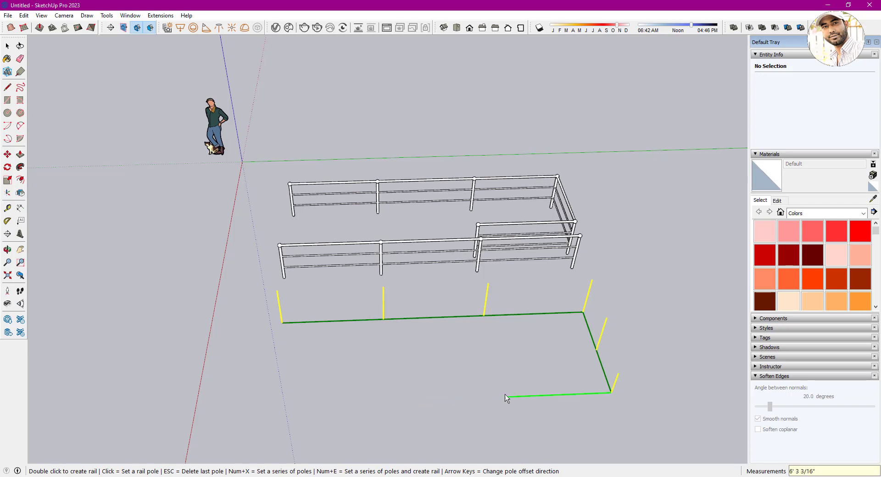
Create the third railing with a one-bay return (1e) about 6' 3" long, parallel to the green axis
{"action": "type", "text": "1e"}
{"action": "key", "text": "Return"}
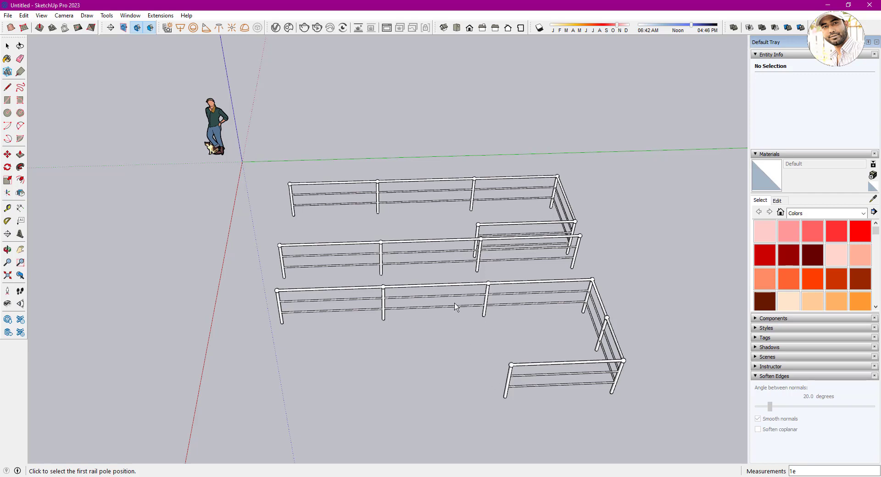
Create a straight MajRail type B railing about 19' 4" long in front of the others, parallel to the green axis, split into three bays (3e)
{"action": "middle_click_drag", "start_coordinate": [454, 308], "coordinate": [440, 197], "text": "shift"}
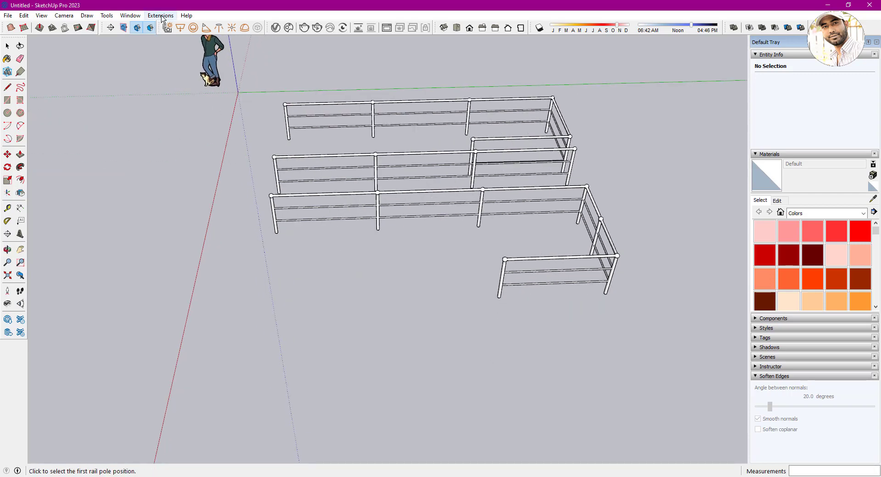
{"action": "left_click", "coordinate": [160, 15]}
{"action": "left_click", "coordinate": [170, 101]}
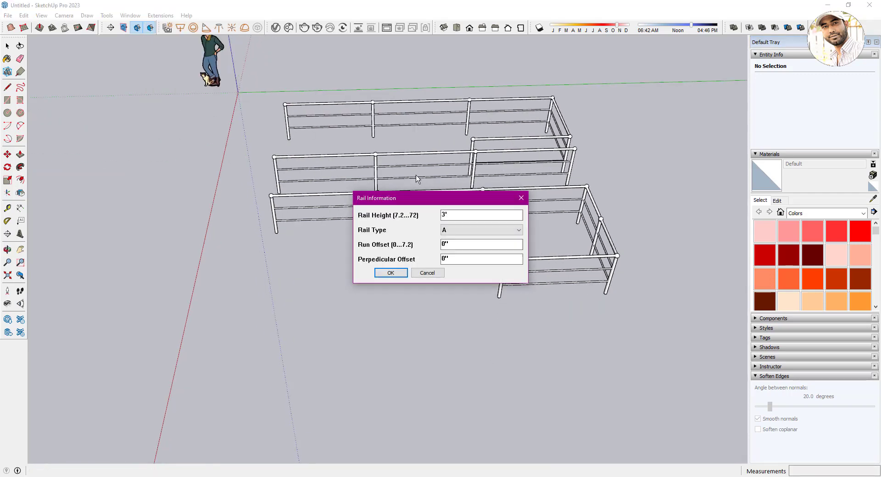
{"action": "left_click", "coordinate": [469, 232]}
{"action": "left_click", "coordinate": [469, 250]}
{"action": "left_click", "coordinate": [391, 273]}
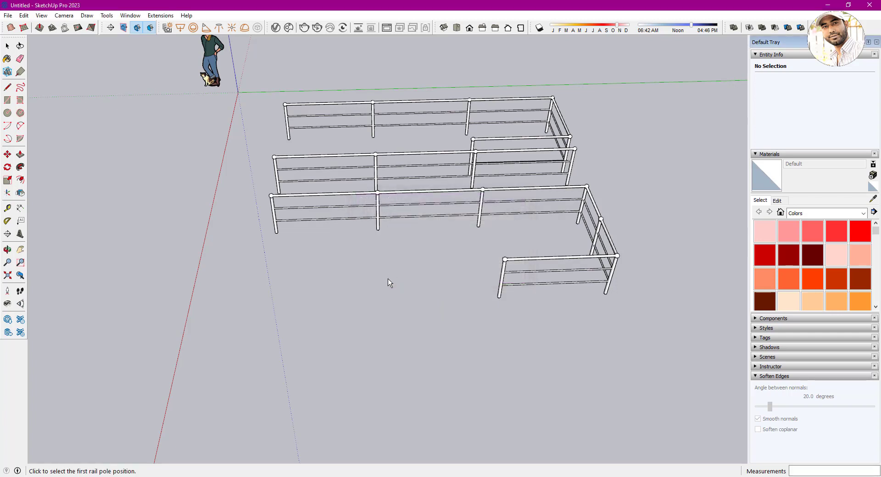
{"action": "left_click", "coordinate": [270, 347]}
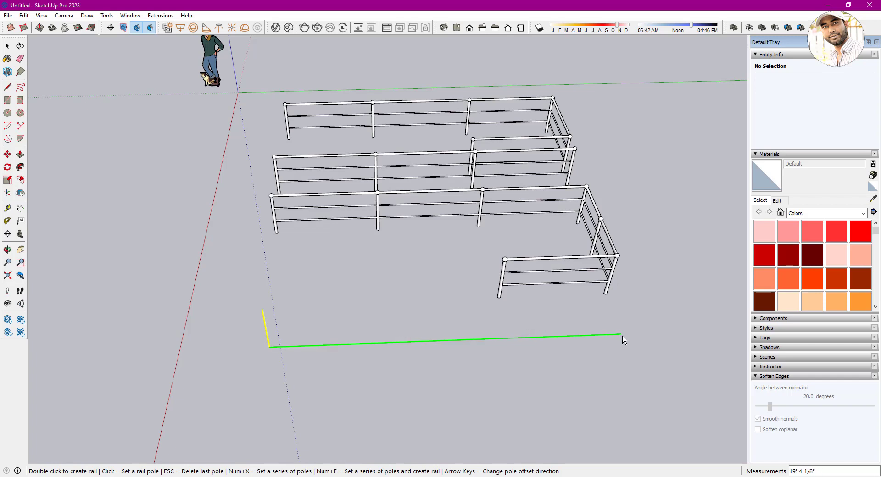
{"action": "type", "text": "3e"}
{"action": "key", "text": "Return"}
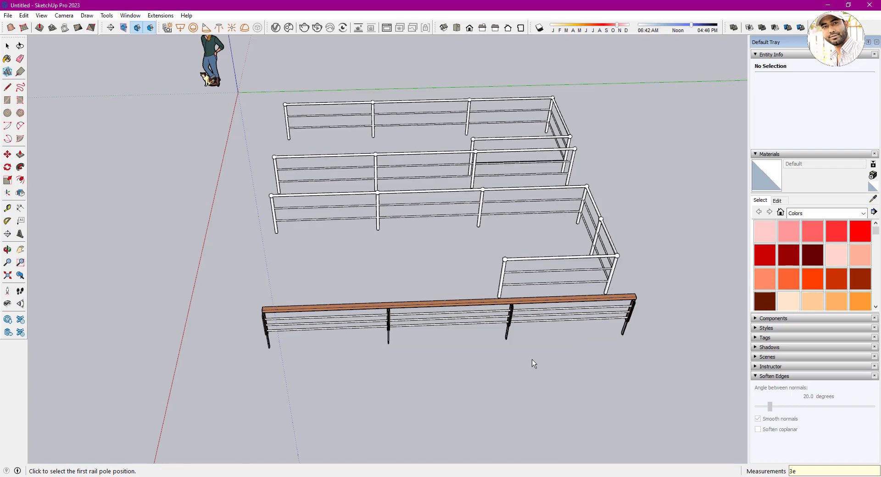
Start another MajRail railing with a rail height of 2.5' and rail type C
{"action": "middle_click_drag", "start_coordinate": [342, 258], "coordinate": [191, 85]}
{"action": "left_click", "coordinate": [159, 16]}
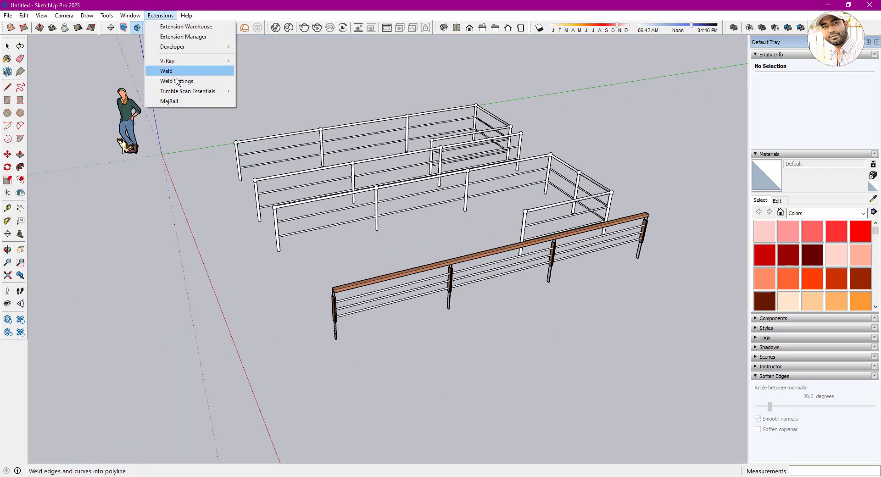
{"action": "left_click", "coordinate": [178, 101]}
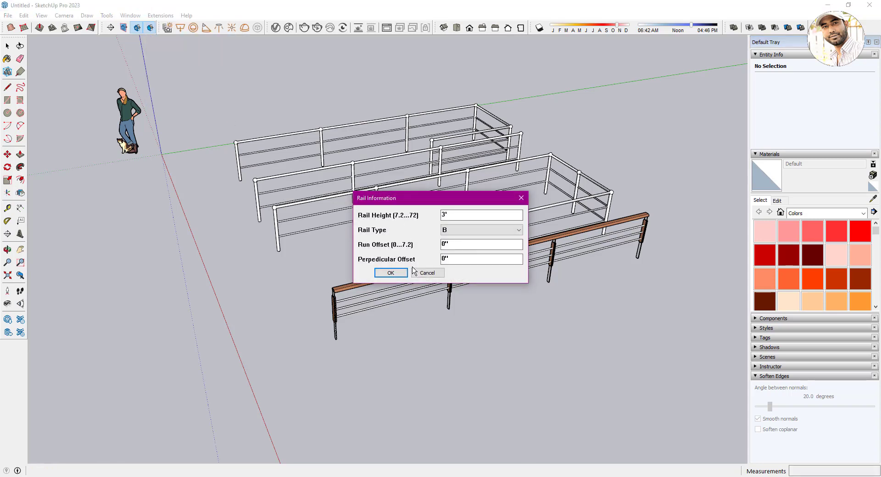
{"action": "left_click_drag", "start_coordinate": [458, 215], "coordinate": [424, 213]}
{"action": "type", "text": "2.5"}
{"action": "key", "text": "Tab"}
{"action": "key", "text": "alt+Down"}
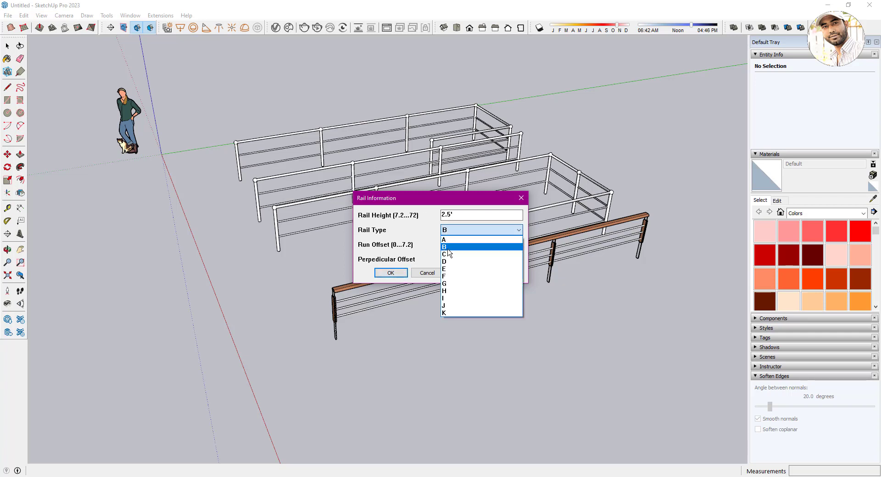
{"action": "key", "text": "Down"}
{"action": "key", "text": "Return"}
{"action": "left_click", "coordinate": [391, 273]}
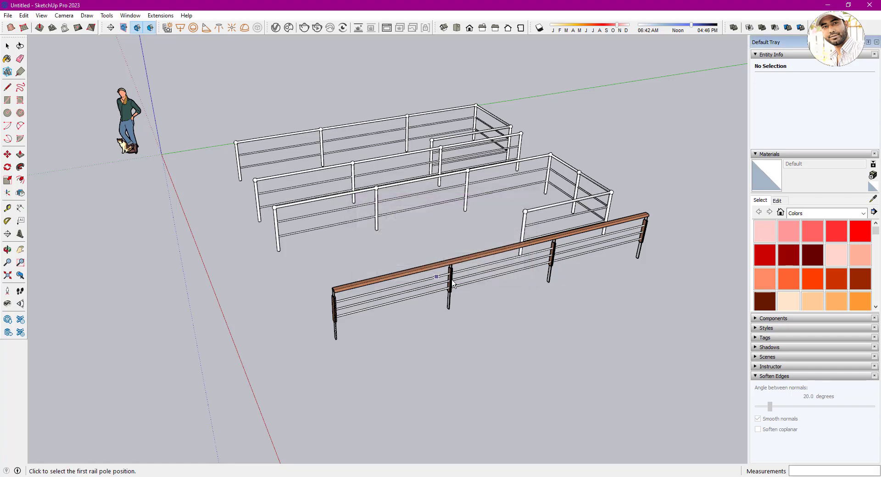
Create the straight type C railing about 19' 1" long in front of the type B one, parallel to the green axis, in three bays (3e)
{"action": "left_click", "coordinate": [368, 395]}
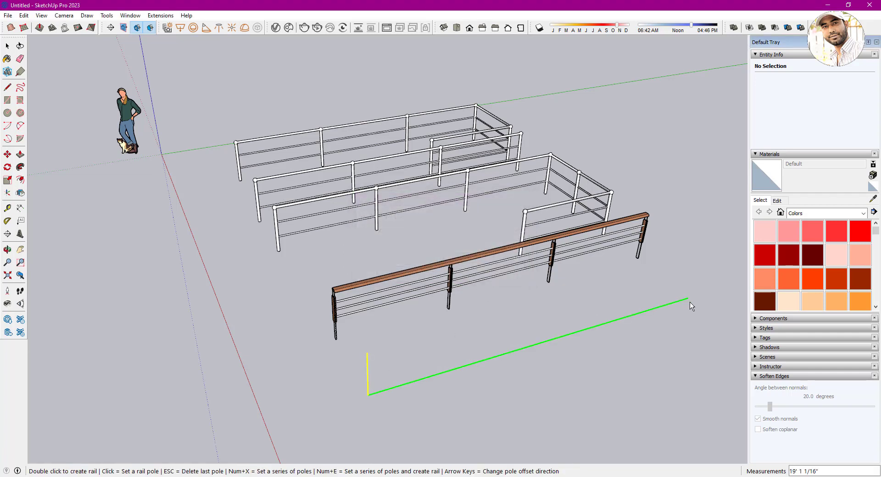
{"action": "type", "text": "3e"}
{"action": "key", "text": "Return"}
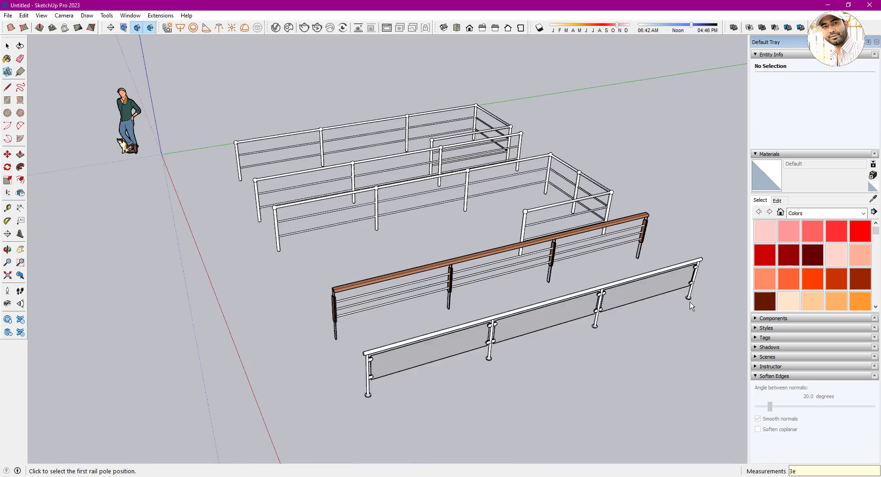
{"action": "middle_click_drag", "start_coordinate": [490, 322], "coordinate": [403, 259]}
{"action": "middle_click_drag", "start_coordinate": [370, 226], "coordinate": [367, 193], "text": "shift"}
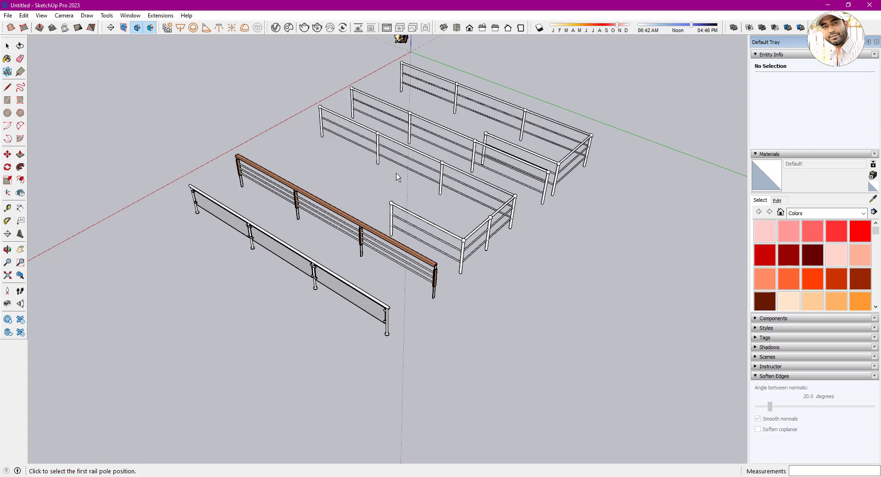
{"action": "middle_click_drag", "start_coordinate": [398, 178], "coordinate": [382, 231], "text": "shift"}
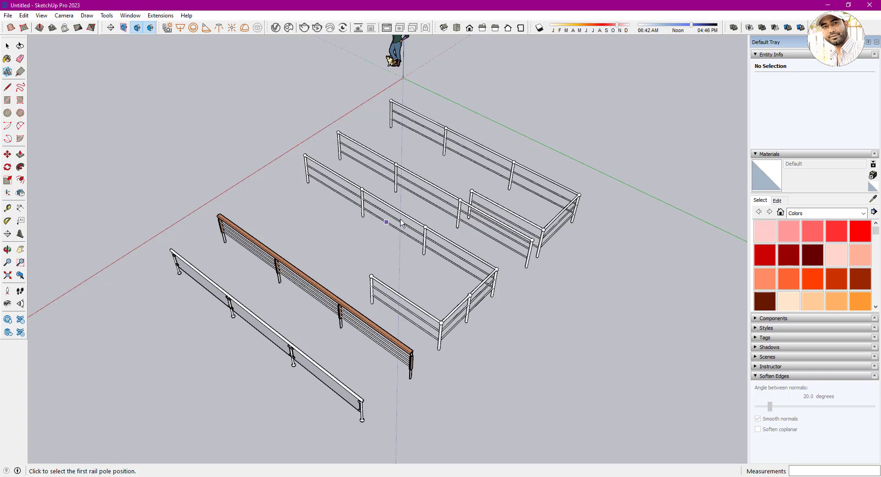